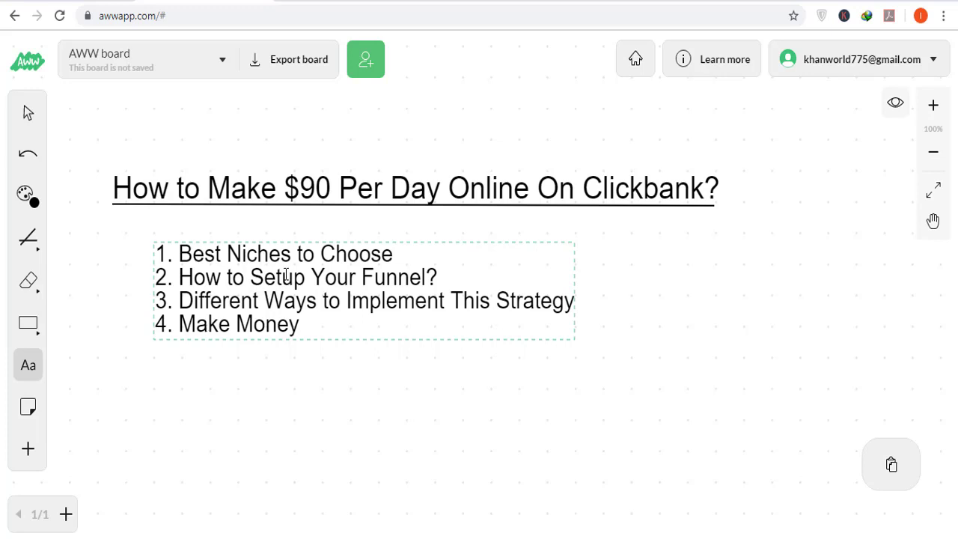
Step: Switch from the AWW whiteboard to the ClickBank home page tab
key(ctrl+Tab)
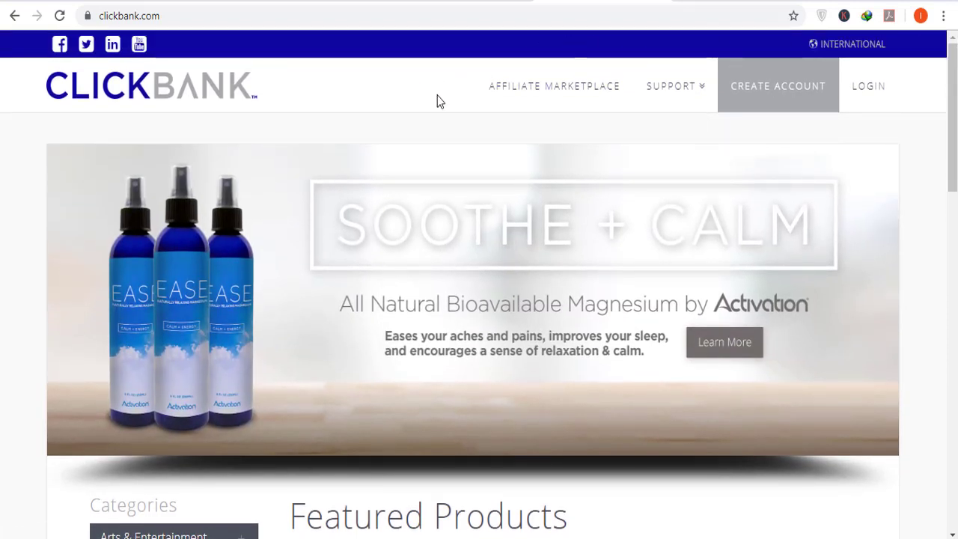
Step: Browse the Affiliate Marketplace's E-Business & E-Marketing category, showing 437 products
click(596, 100)
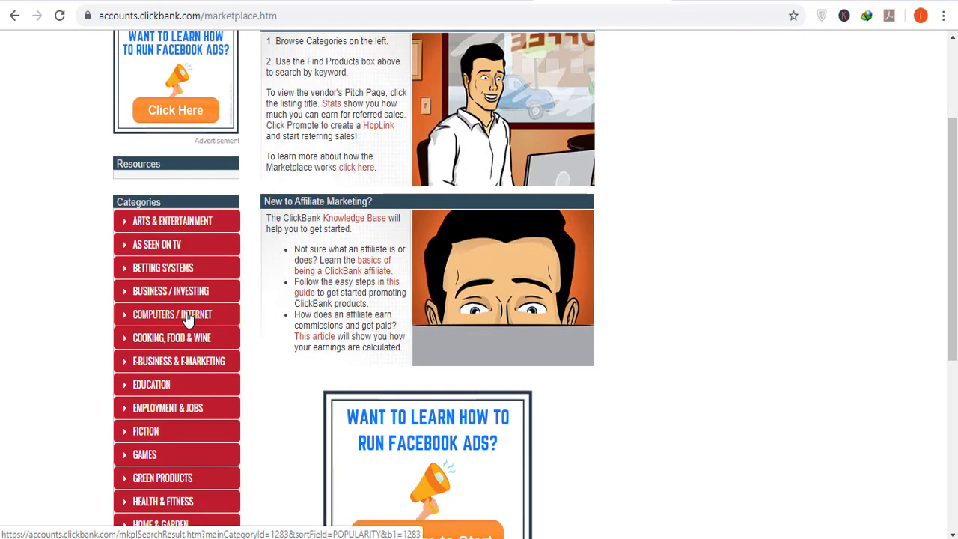
scroll(187, 318, down, 2)
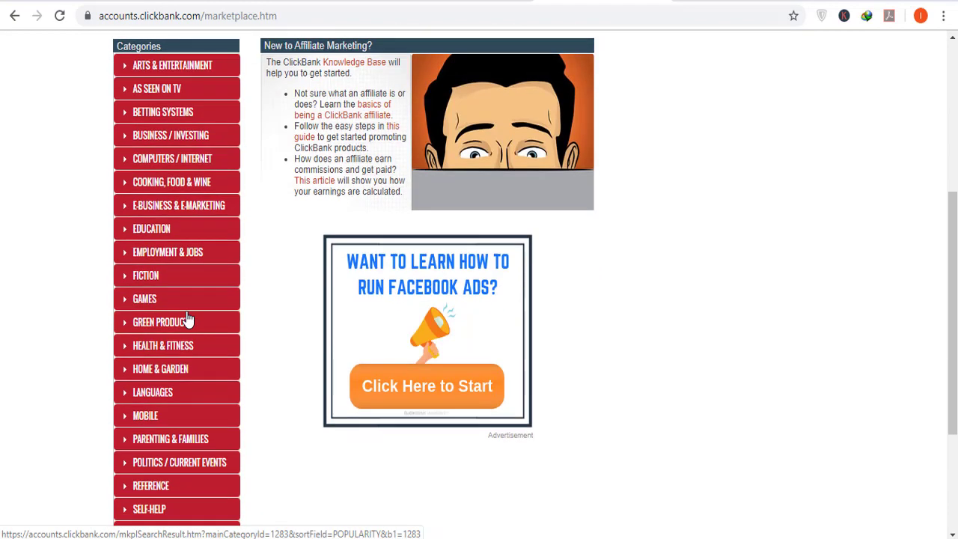
click(159, 212)
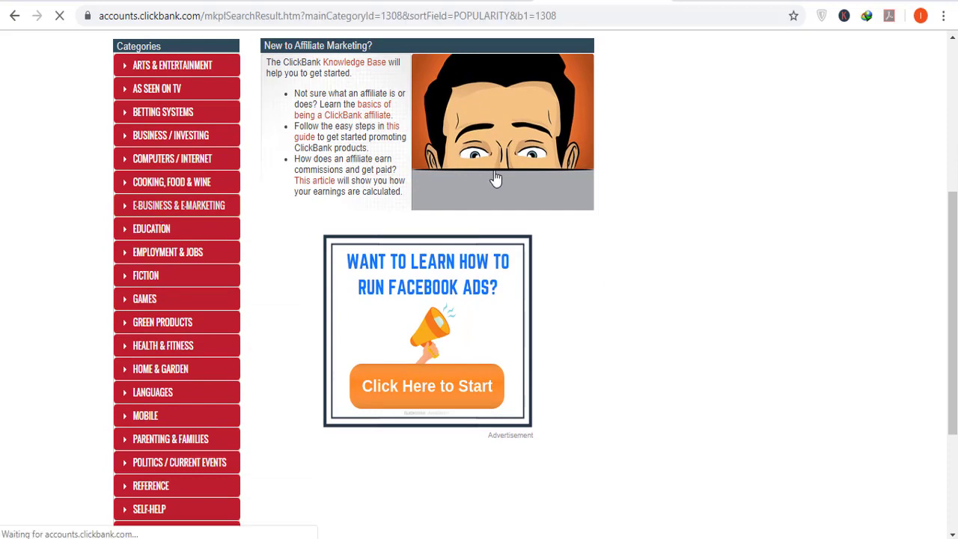
scroll(494, 177, down, 2)
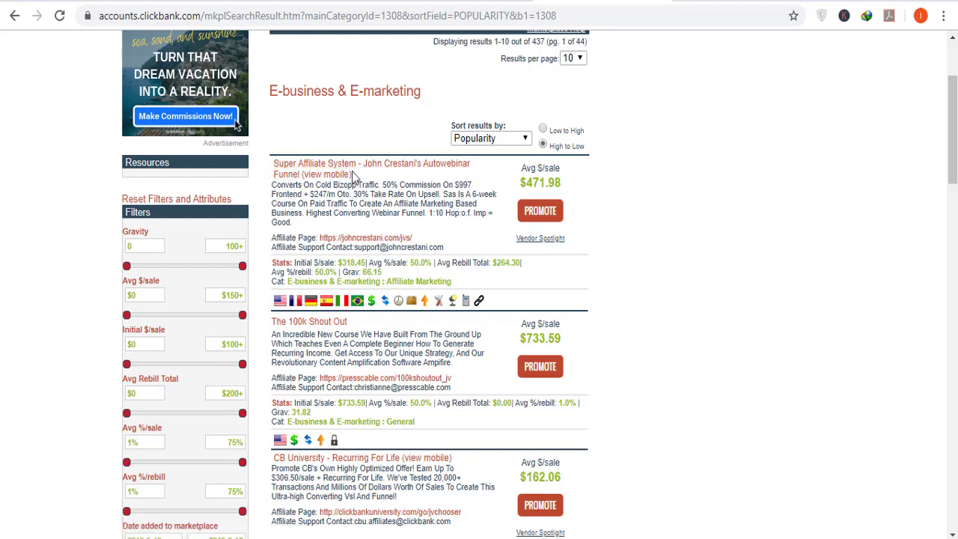
Step: Sort the category's products by Gravity and highlight Super Affiliate System's Grav value
click(488, 138)
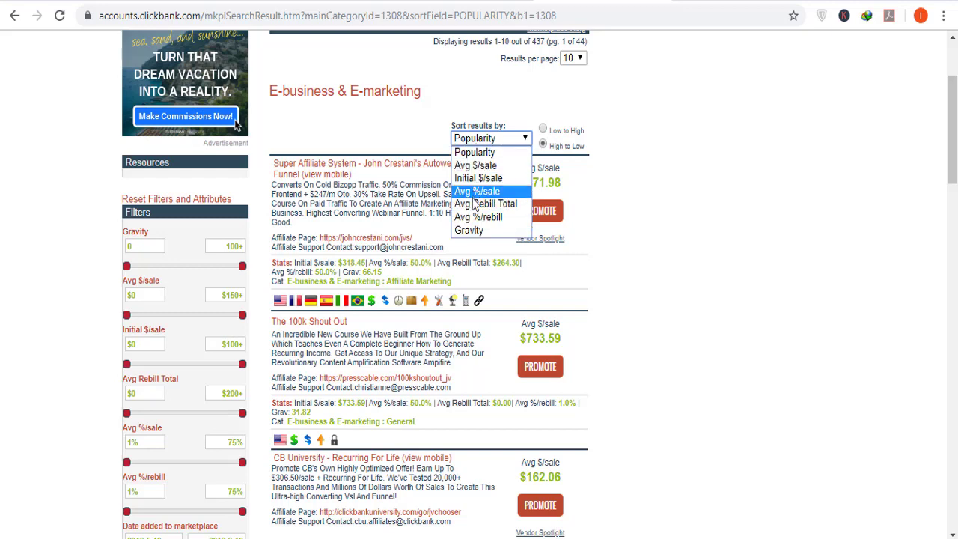
click(470, 232)
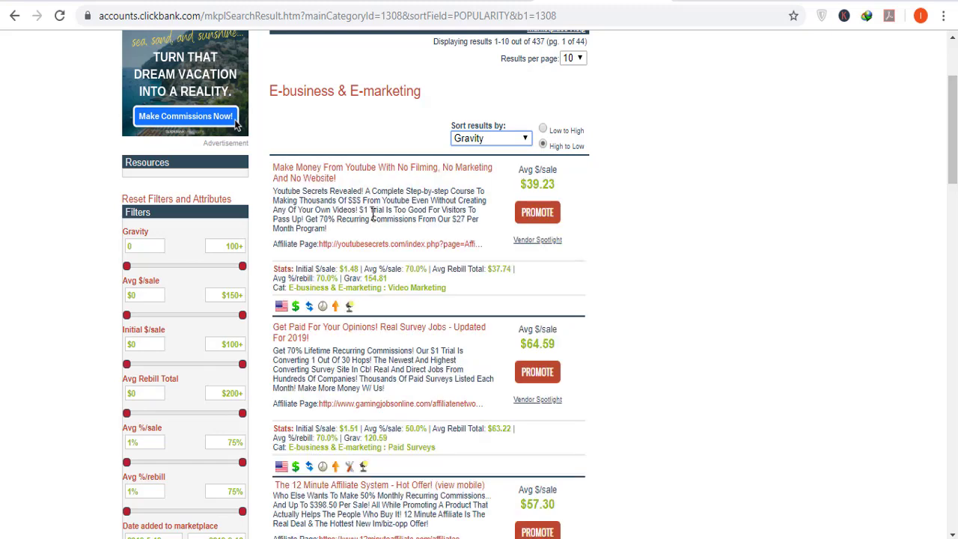
scroll(467, 216, down, 1)
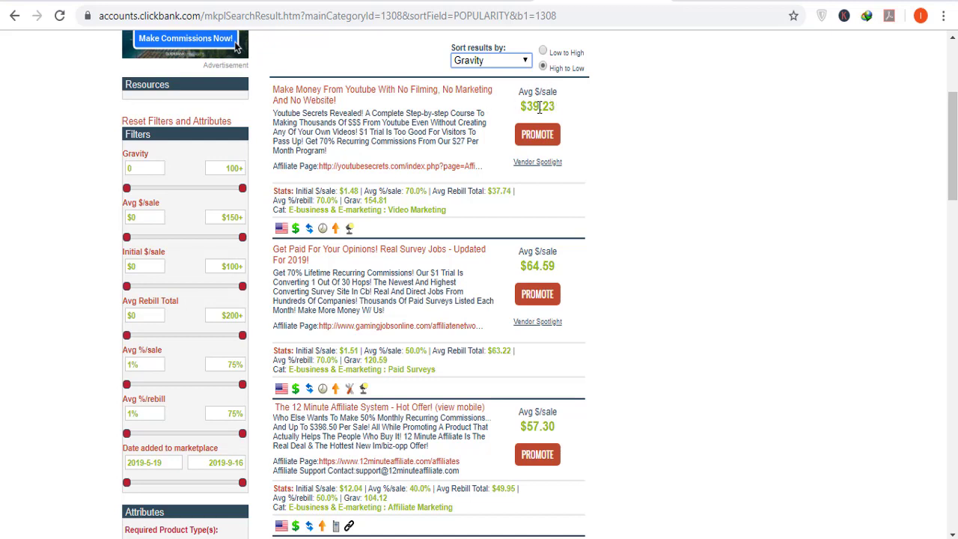
scroll(350, 195, down, 4)
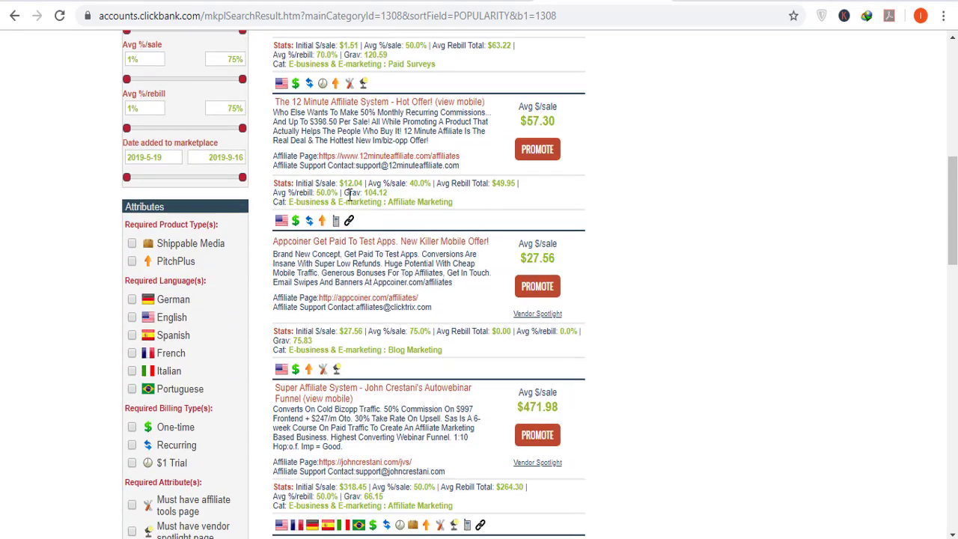
scroll(444, 218, down, 1)
scroll(472, 243, down, 2)
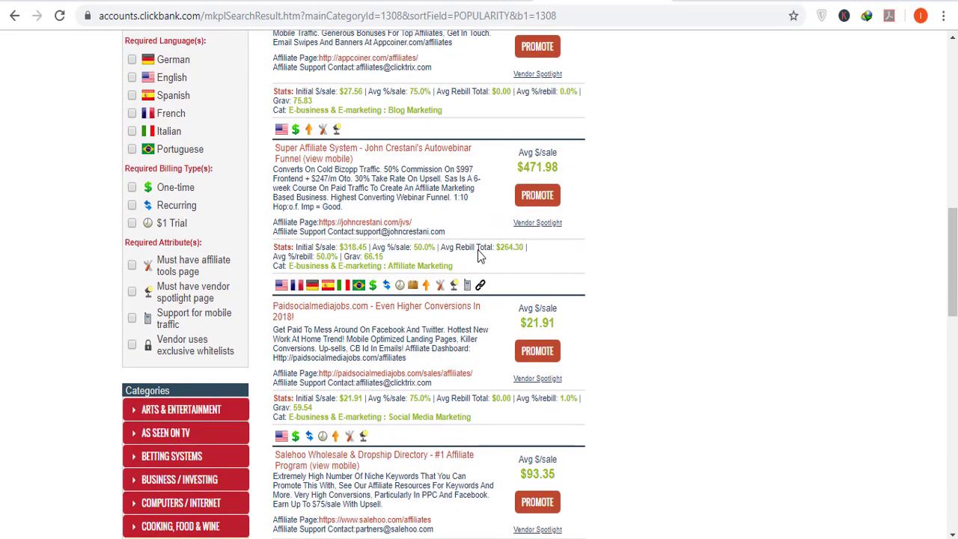
scroll(475, 251, up, 1)
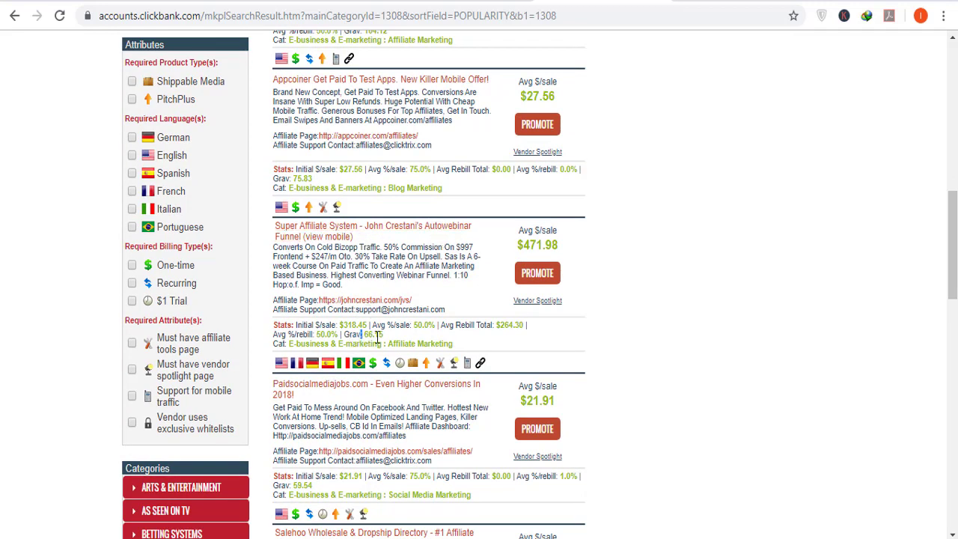
drag(361, 334, 378, 334)
Step: Open Super Affiliate System's sales page in a new tab, review it, then return to AWW
right_click(368, 228)
click(419, 234)
key(ctrl+Tab)
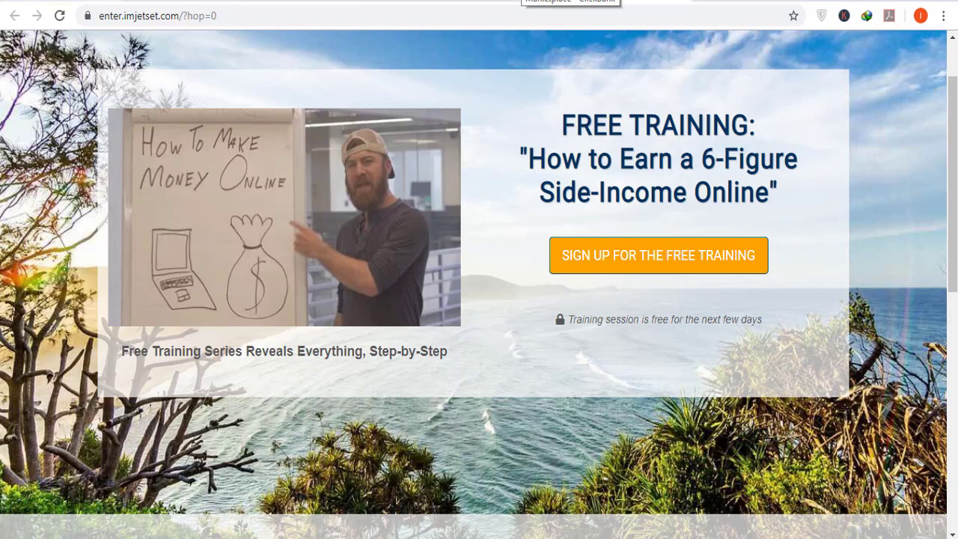
key(ctrl+Tab)
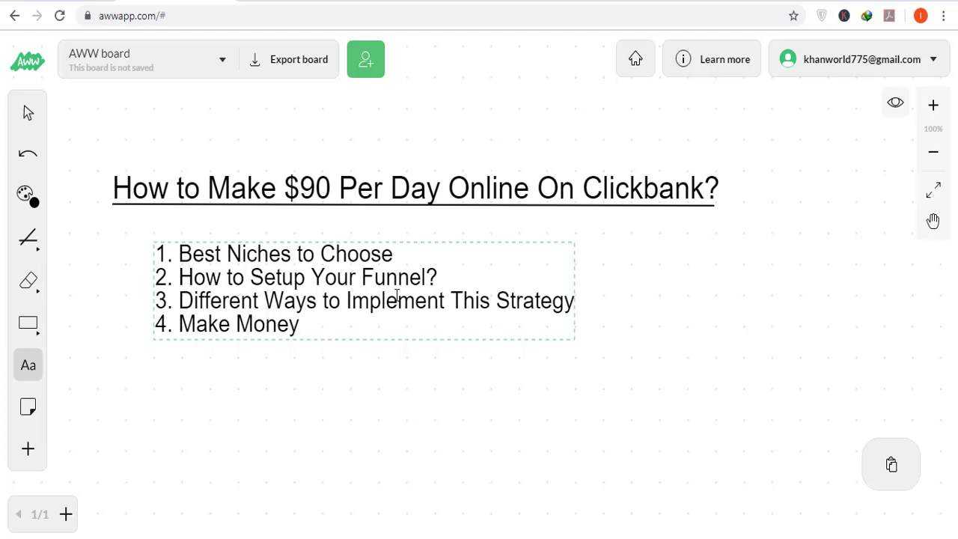
Step: Deselect the list text on the AWW outline board
click(419, 137)
Step: Search the web for 'google docs' in a new tab and enter the Google Docs app
key(ctrl+t)
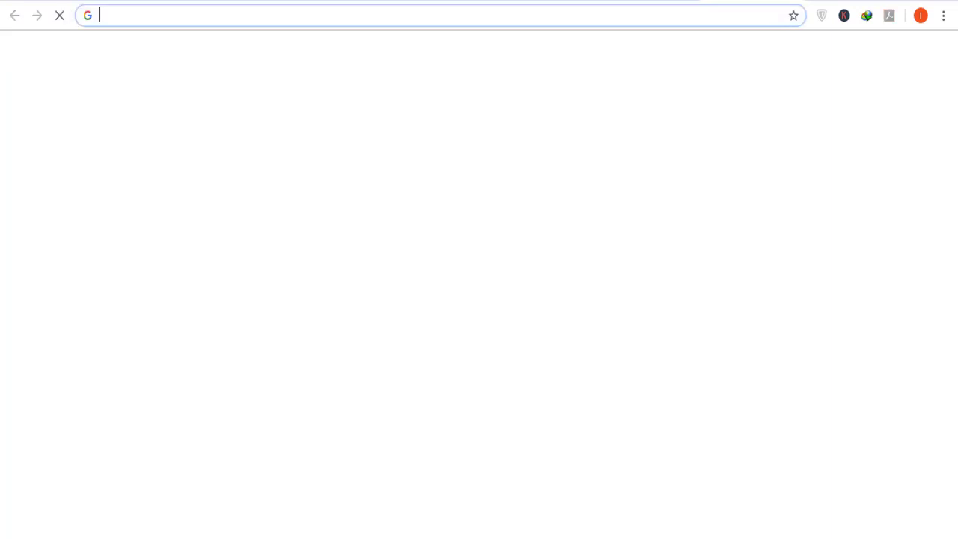
text(google docs)
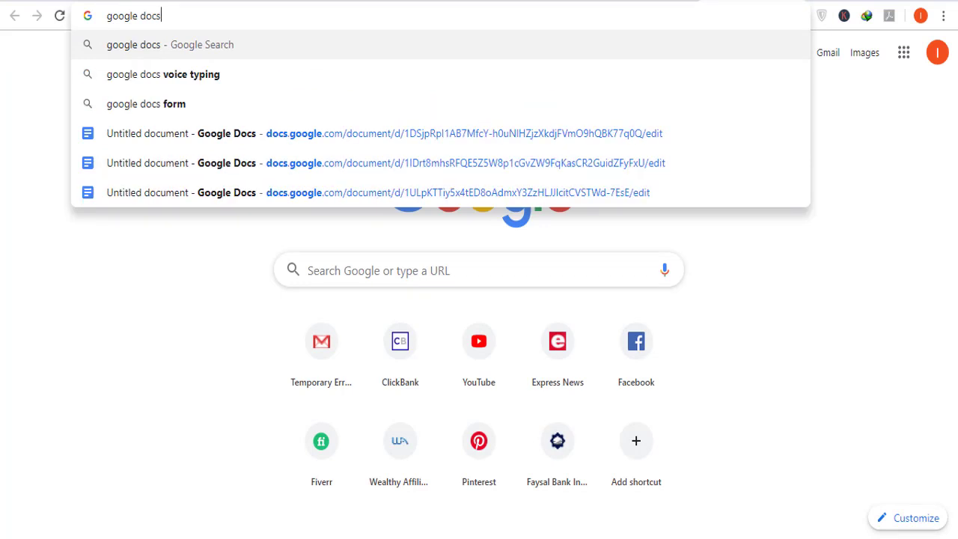
key(Return)
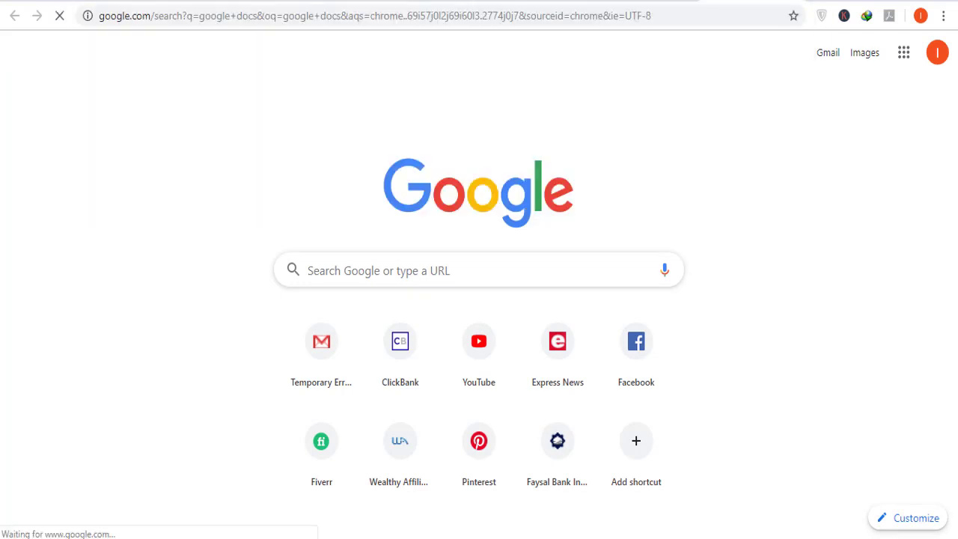
click(219, 187)
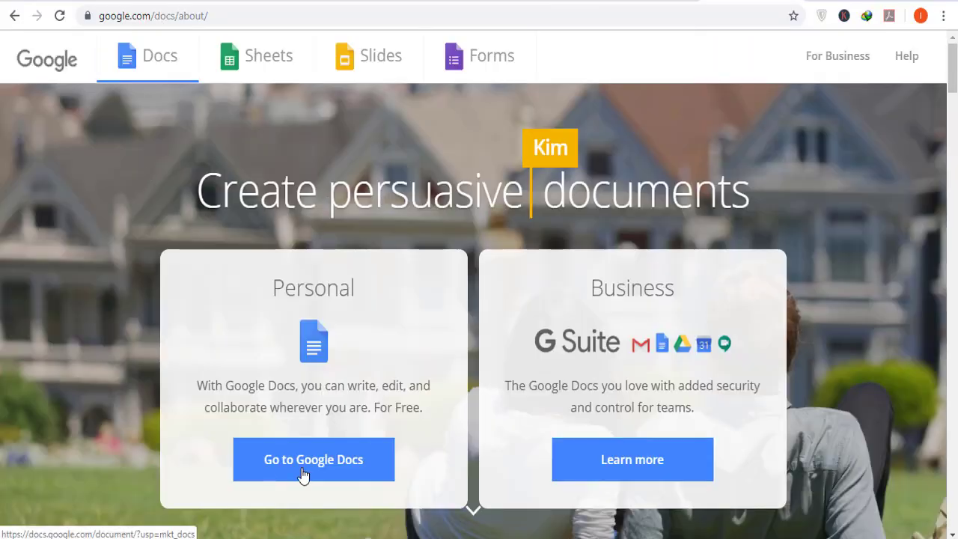
click(303, 475)
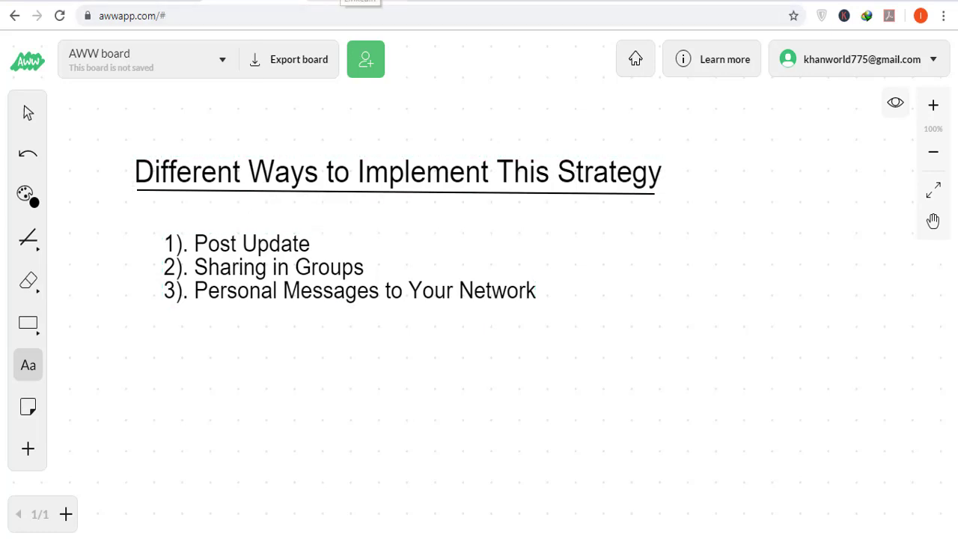
Step: Switch to the LinkedIn home feed tab
click(360, 2)
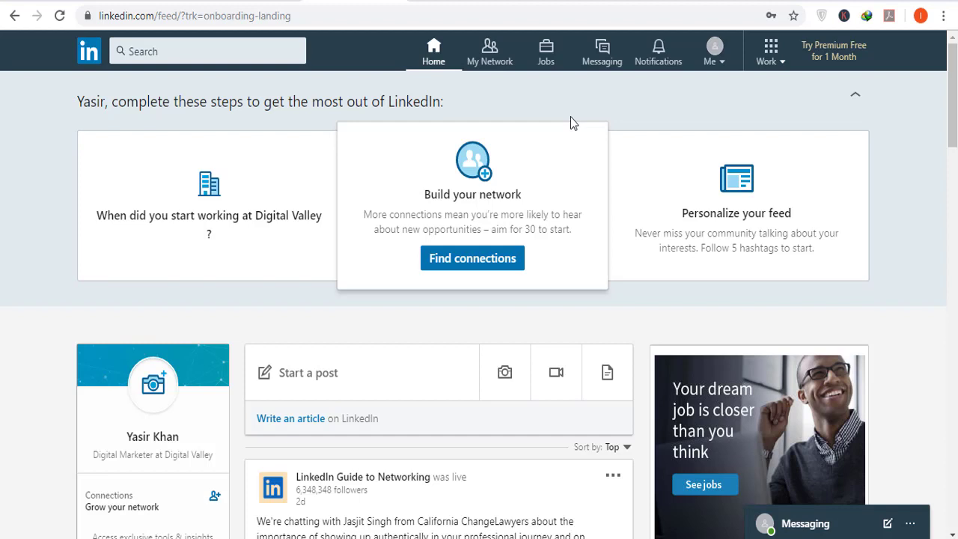
Step: Start a LinkedIn post containing 'This Method Can Change Your Life. Take it & Enjoy it'
scroll(581, 150, down, 2)
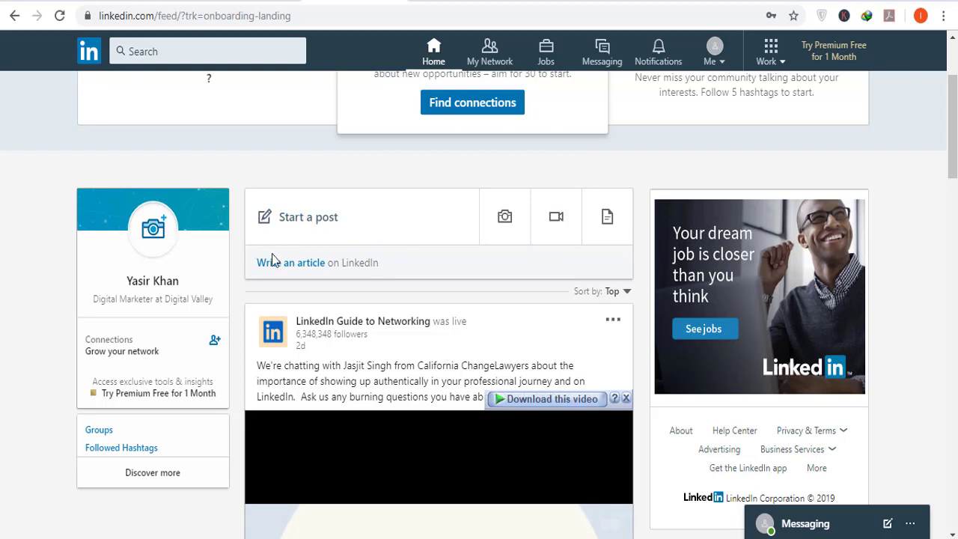
click(318, 225)
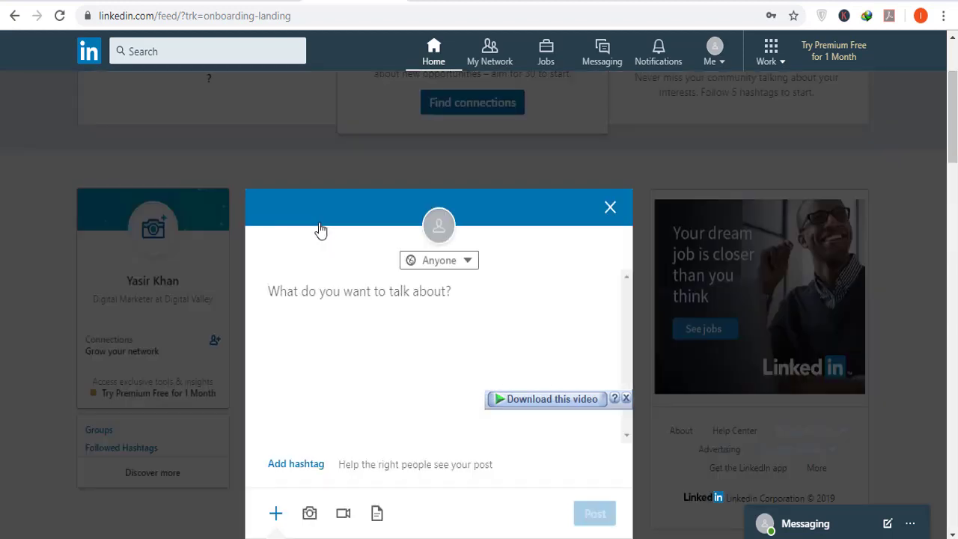
scroll(314, 301, down, 2)
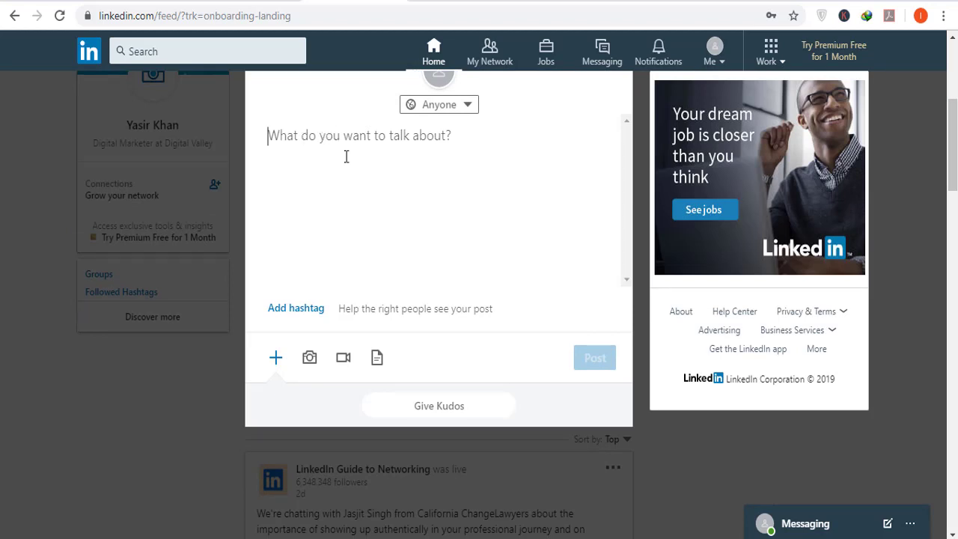
text(This Method Can Change Your Life. Take it & Enjoy it)
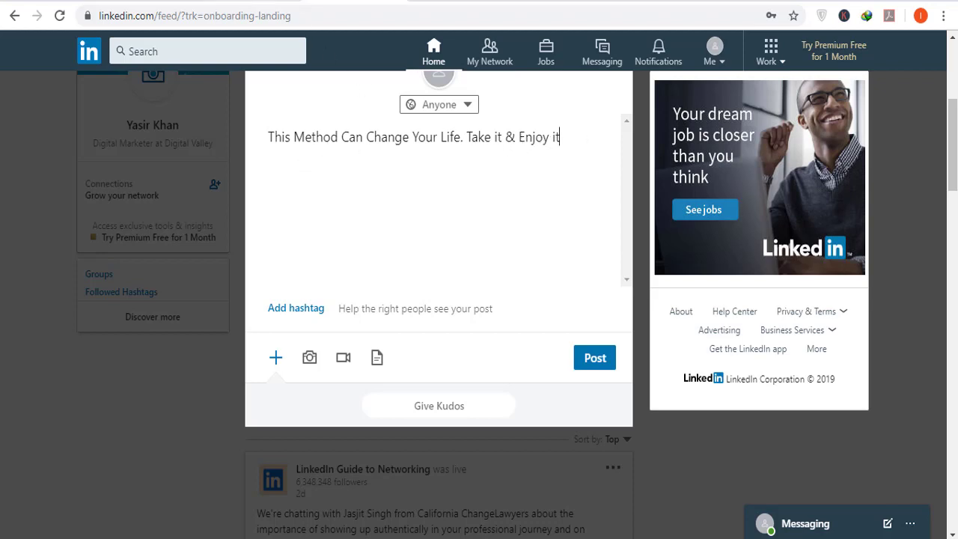
Step: Generate HopLinks for Super Affiliate System using the saved account nickname
click(461, 4)
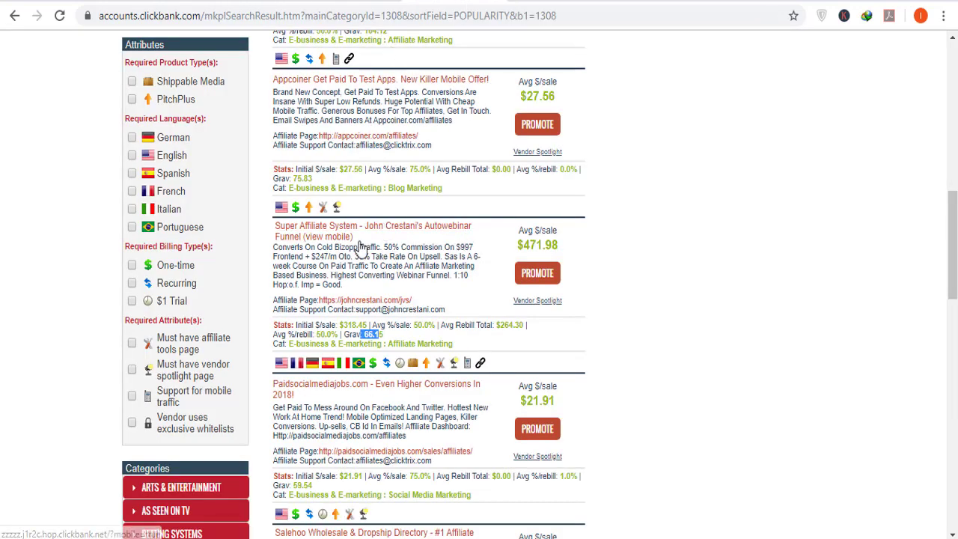
click(535, 274)
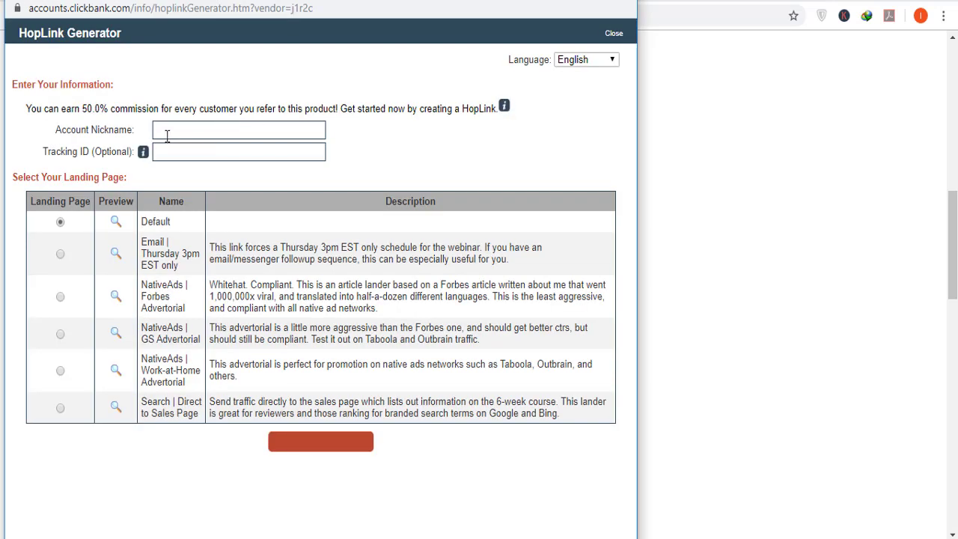
click(167, 134)
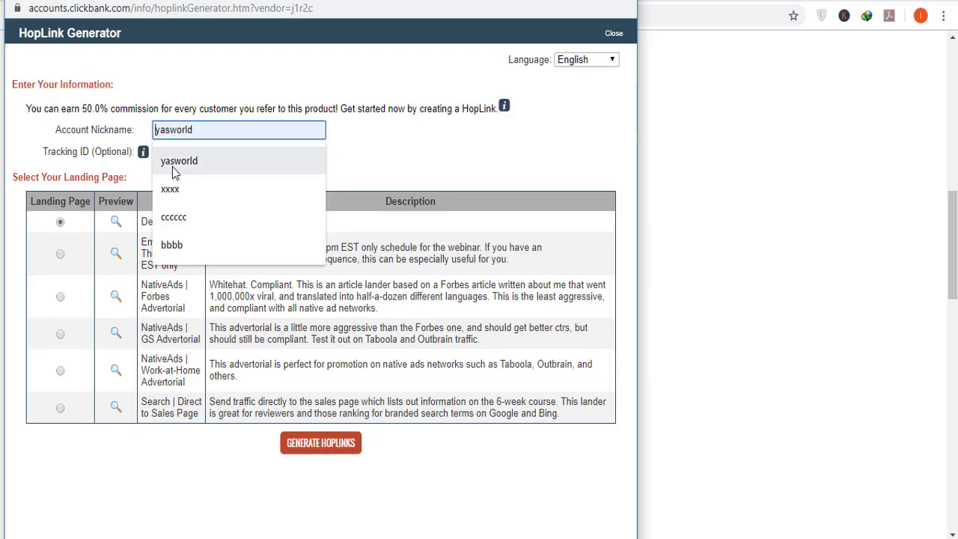
click(173, 166)
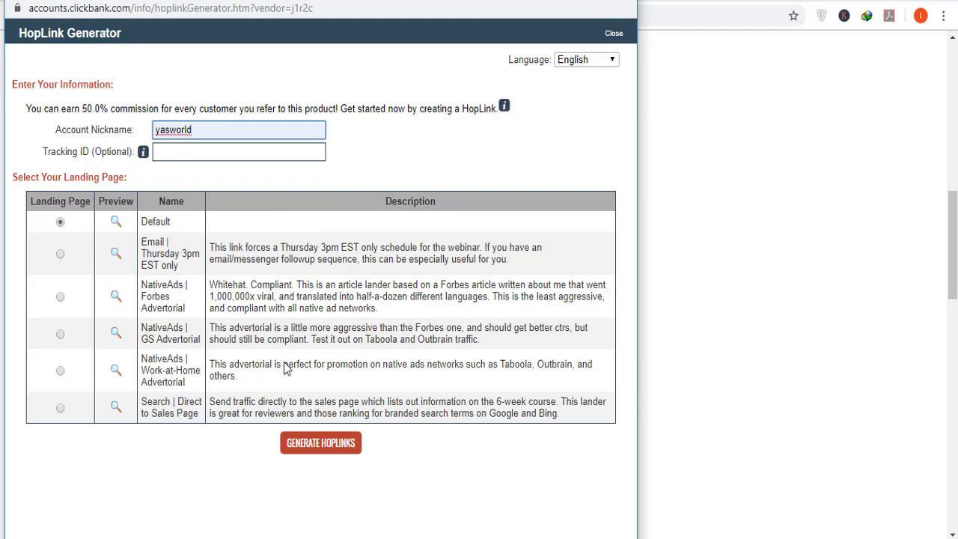
click(319, 444)
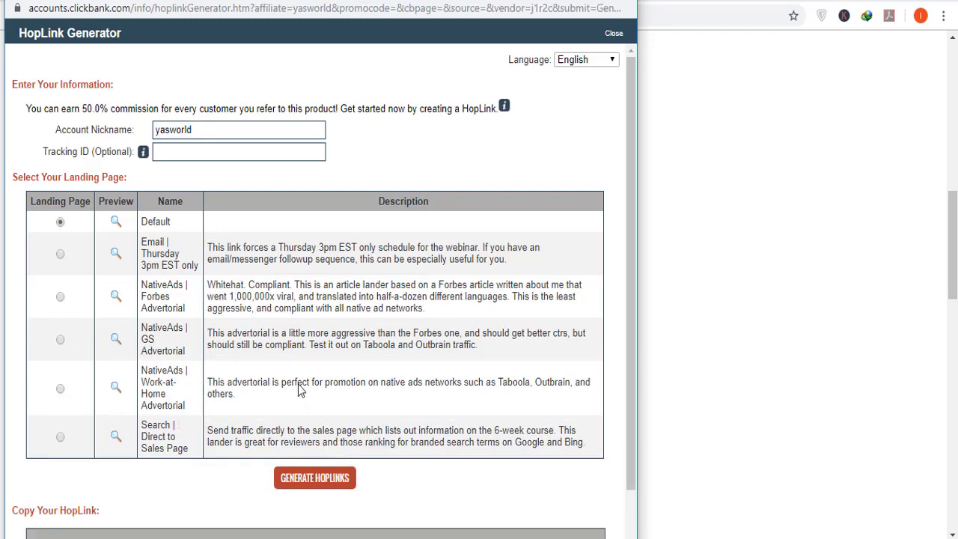
Step: Copy the generated HopShield HopLink and close the generator popup
scroll(298, 388, down, 1)
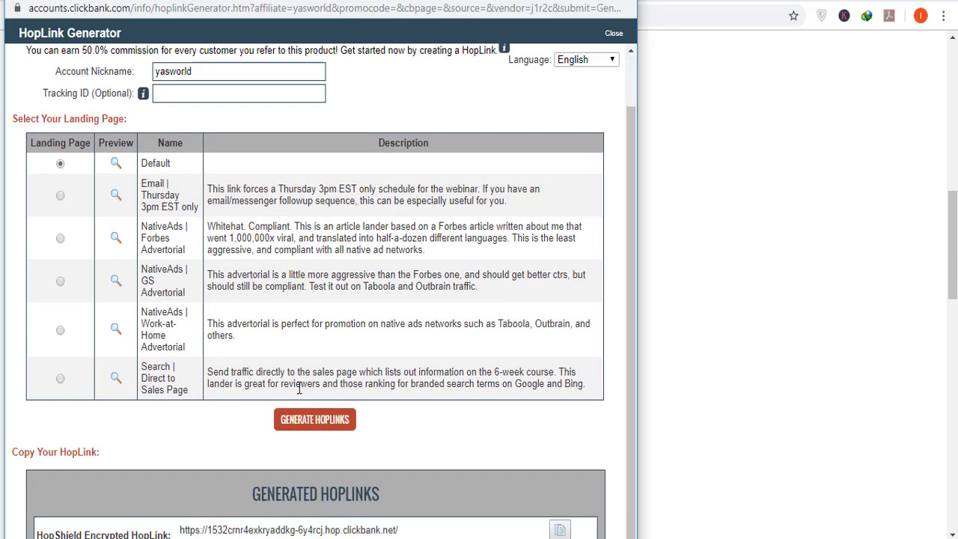
double_click(261, 531)
triple_click(261, 532)
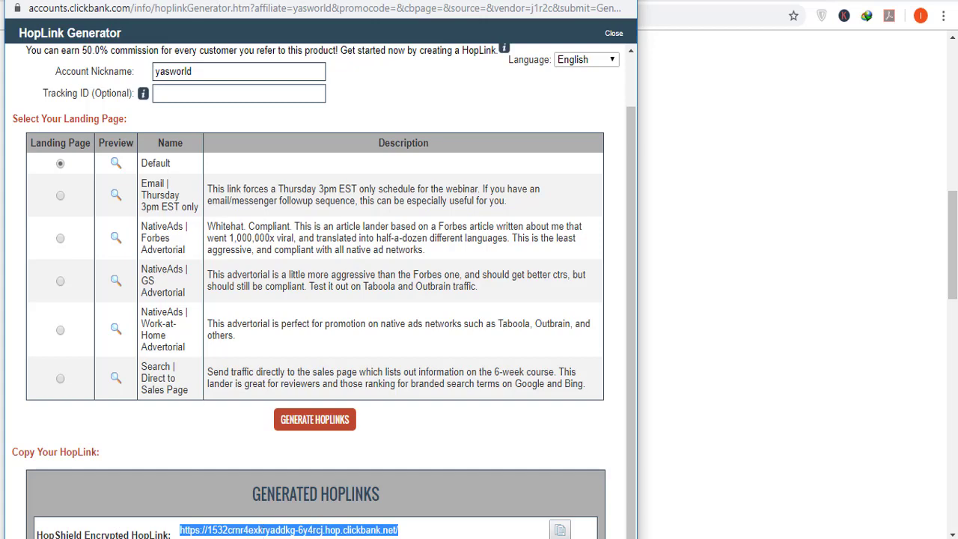
key(Escape)
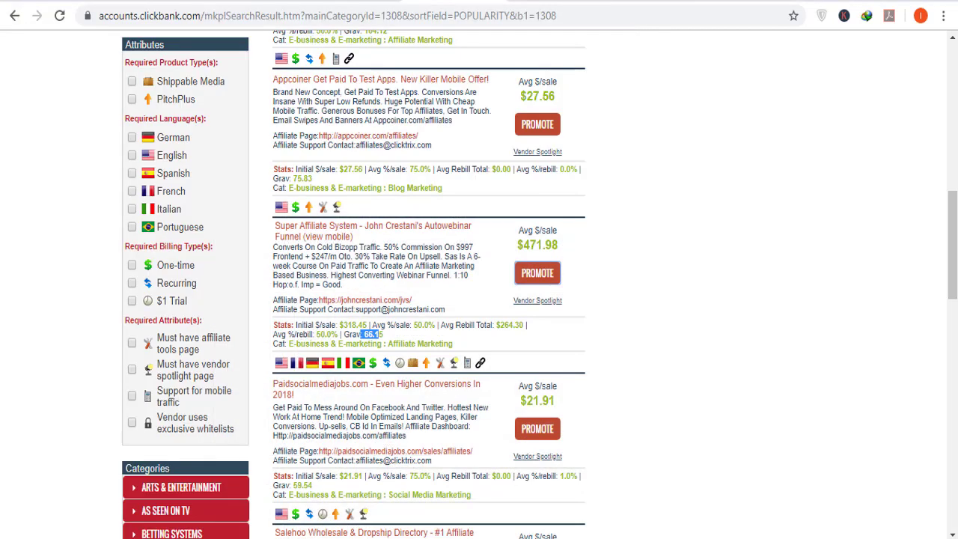
Step: Shorten the copied ClickBank HopLink on bit.ly
key(ctrl+t)
text(bit)
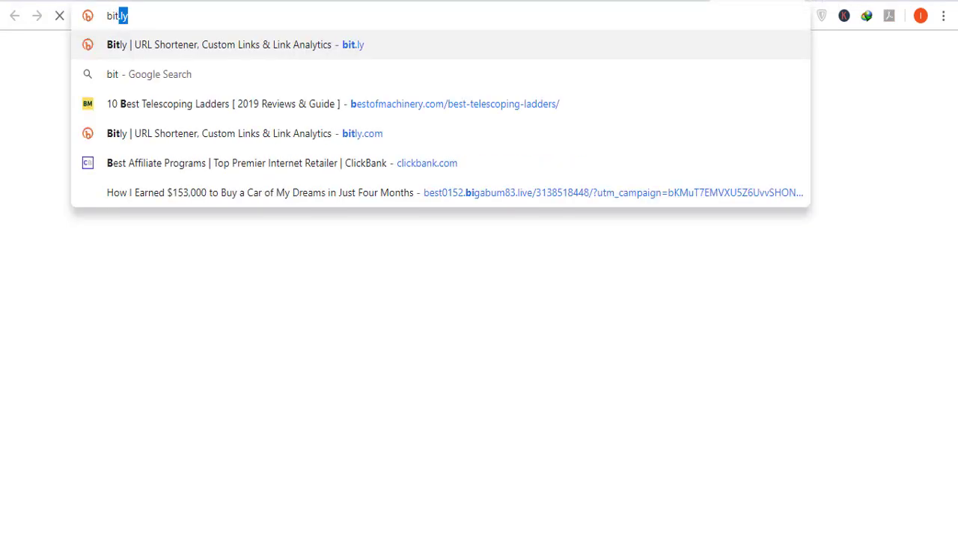
key(Return)
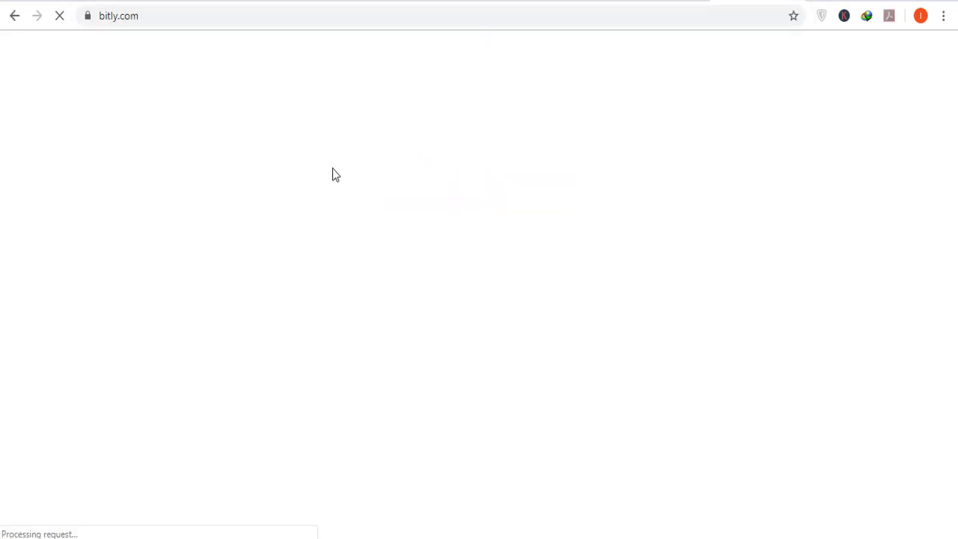
scroll(176, 179, down, 5)
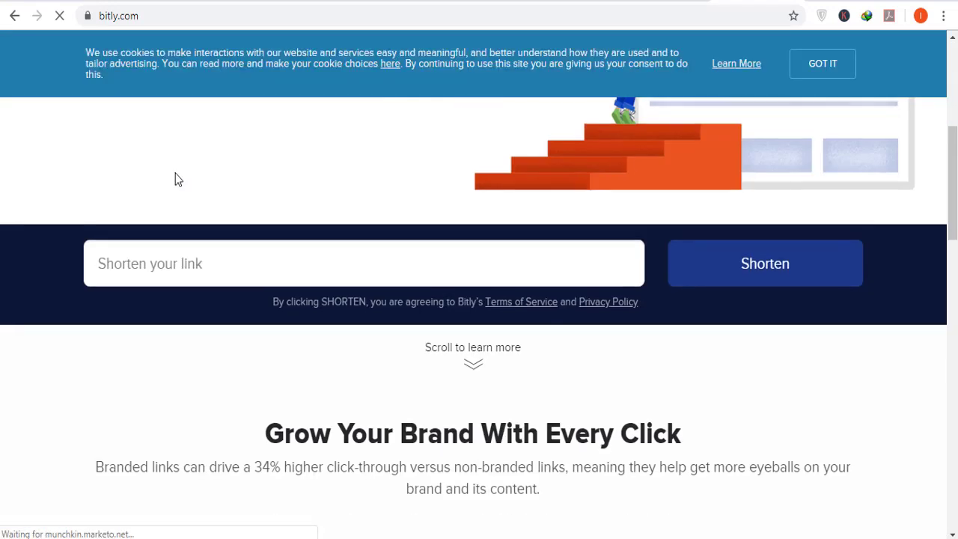
click(157, 276)
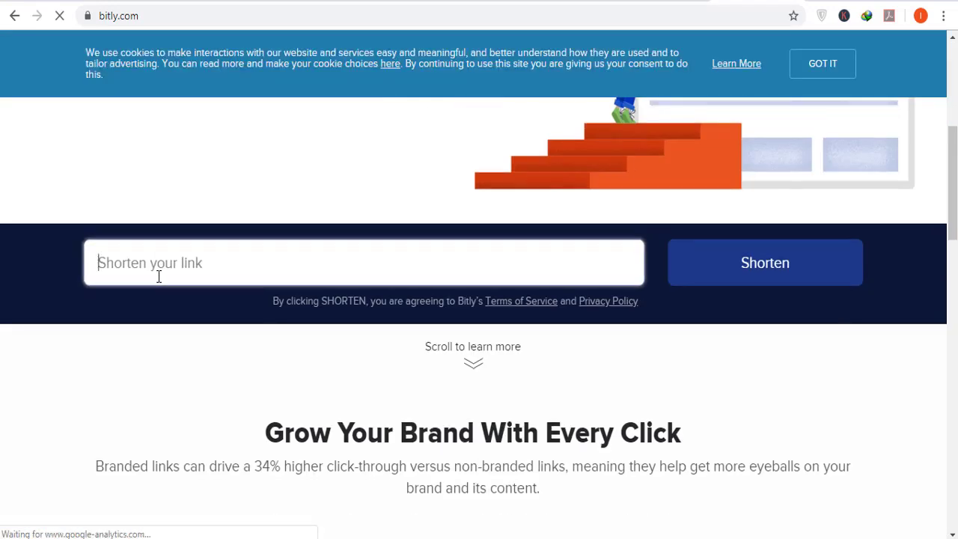
text(https://1532crnr4exkryaddkq-6y4rcj.hop.clickbank.net/)
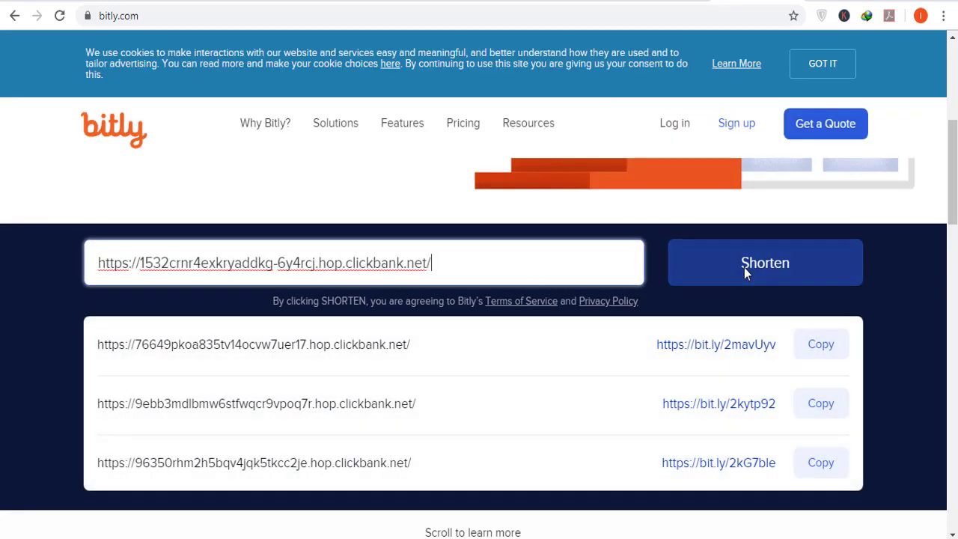
click(746, 274)
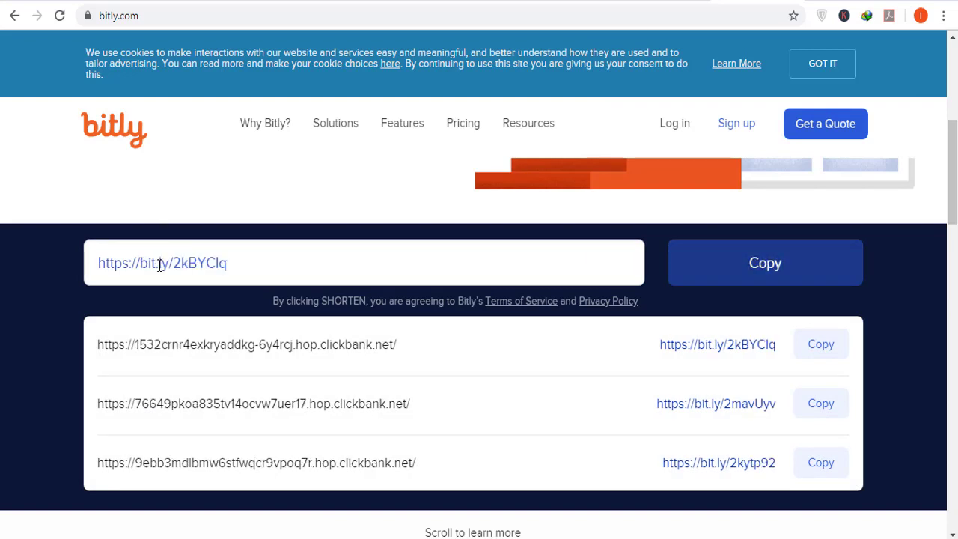
click(160, 265)
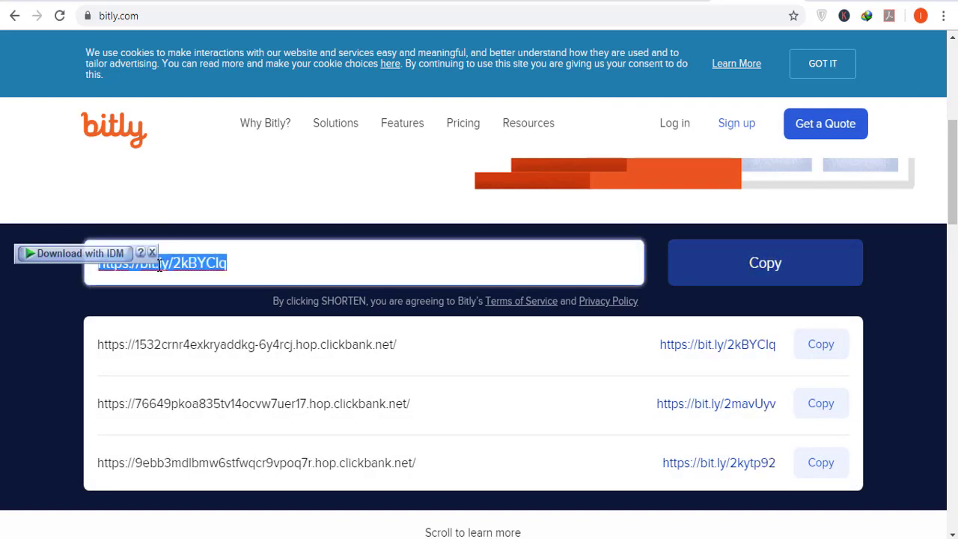
key(Right)
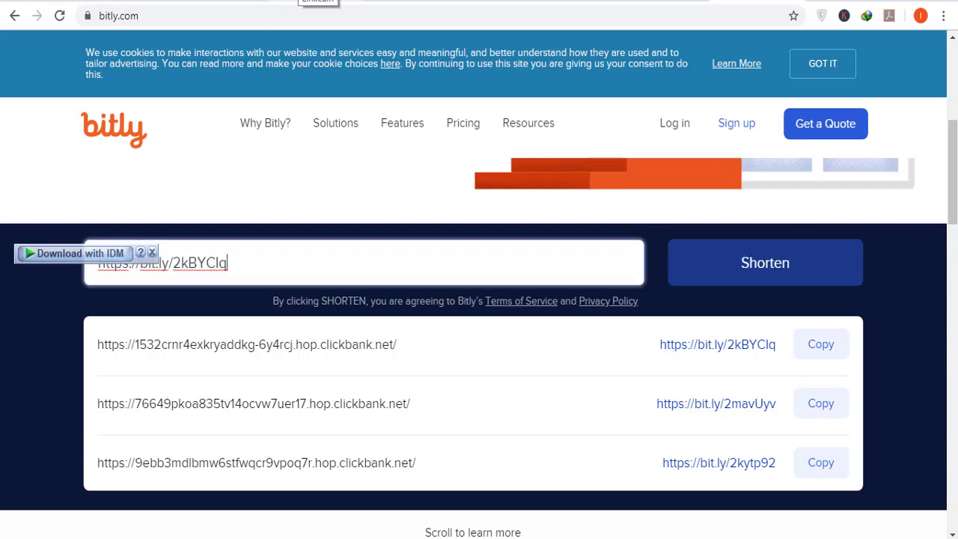
click(318, 2)
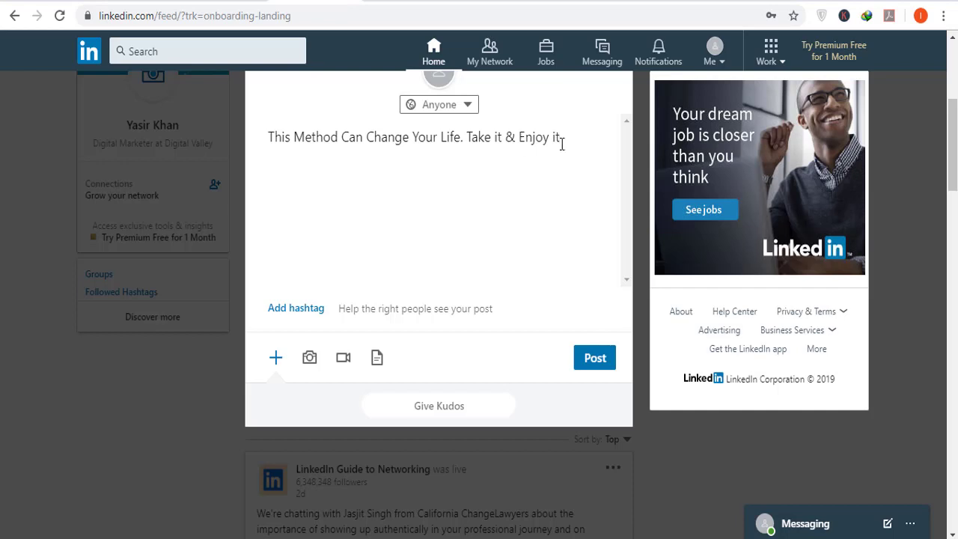
key(Return)
text(https://bit.ly/2kBYCIq)
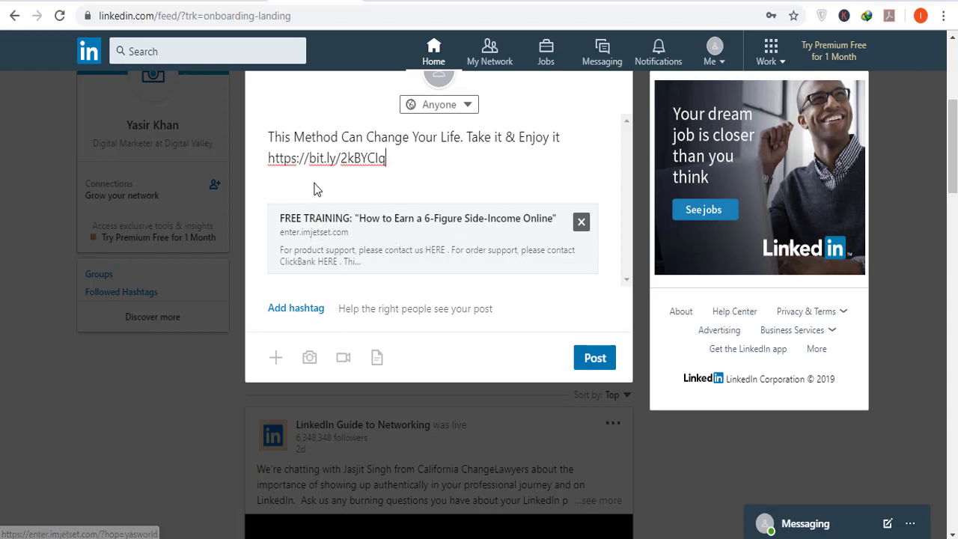
click(285, 314)
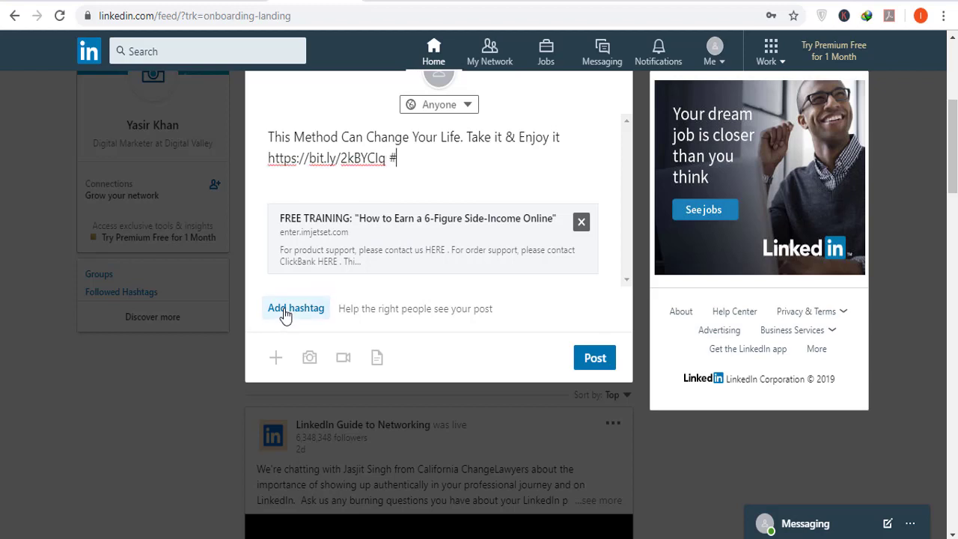
click(402, 160)
key(Return)
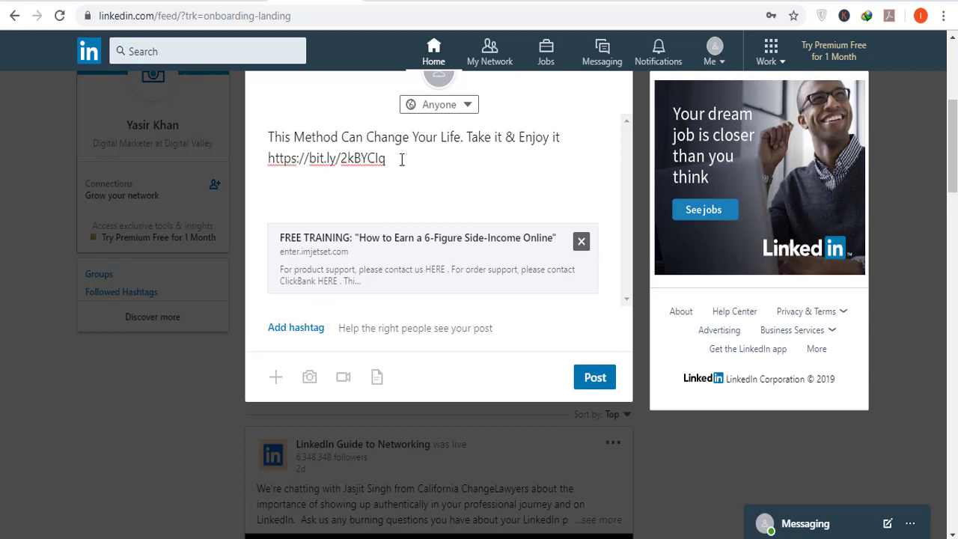
text(#affiliate m)
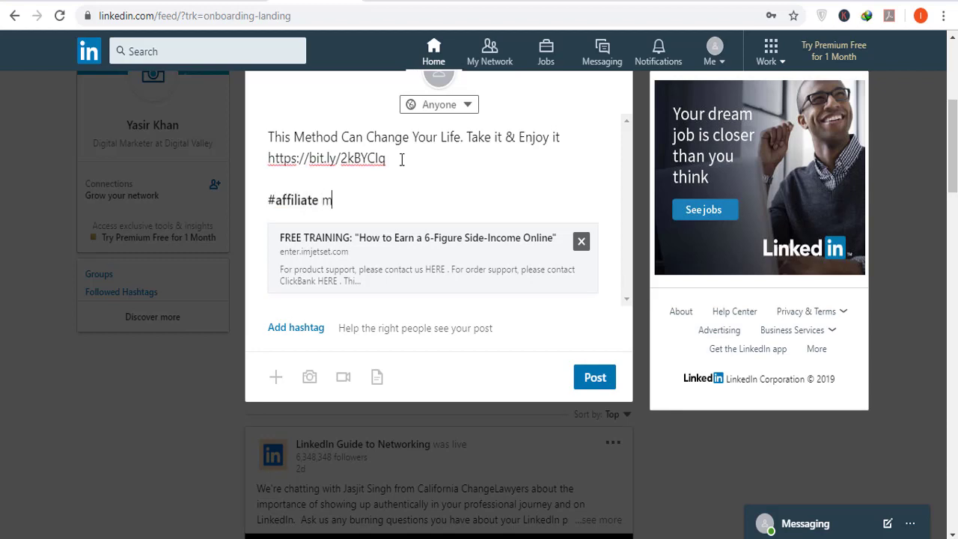
key(BackSpace)
key(BackSpace)
text(marketing )
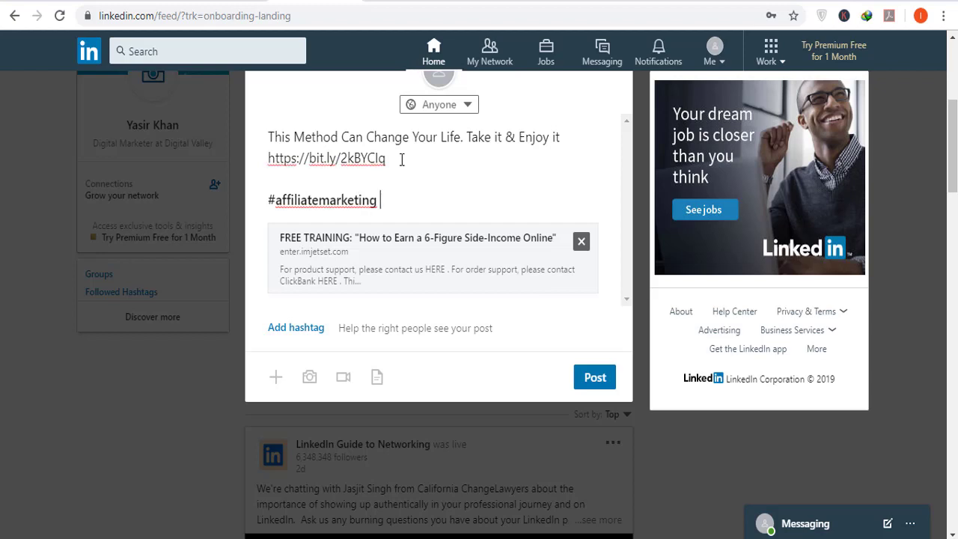
text(#)
text(Homebase)
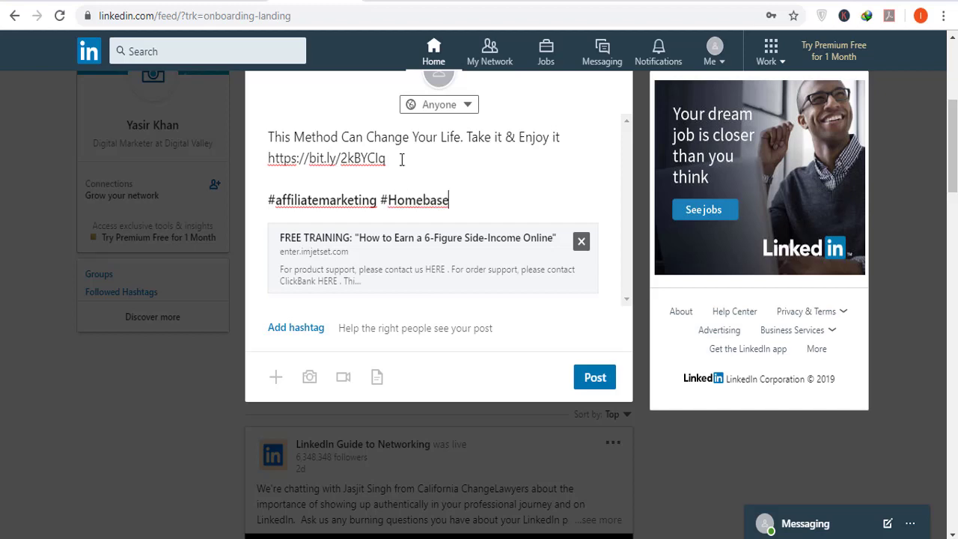
text(dbusiness)
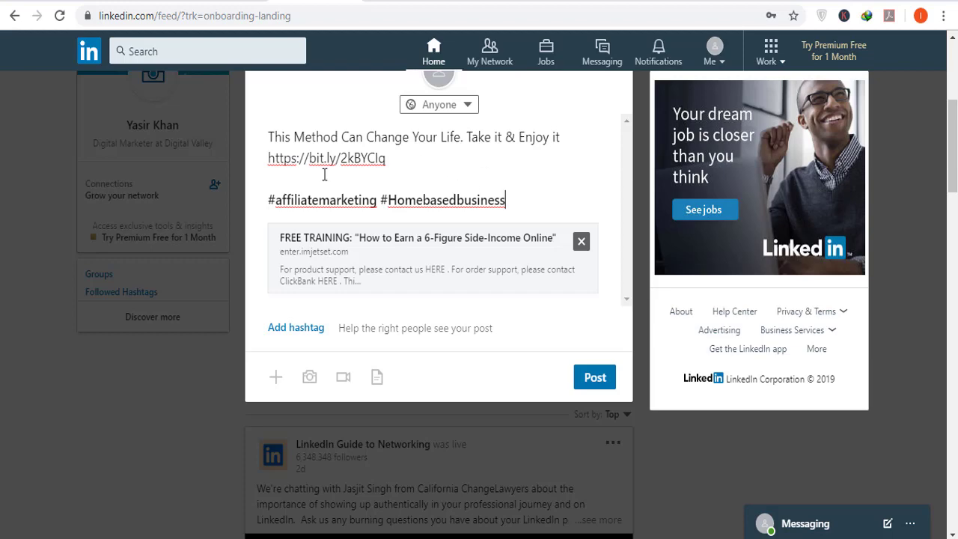
Step: Switch to the enter.imjetset.com sales-page tab
click(458, 6)
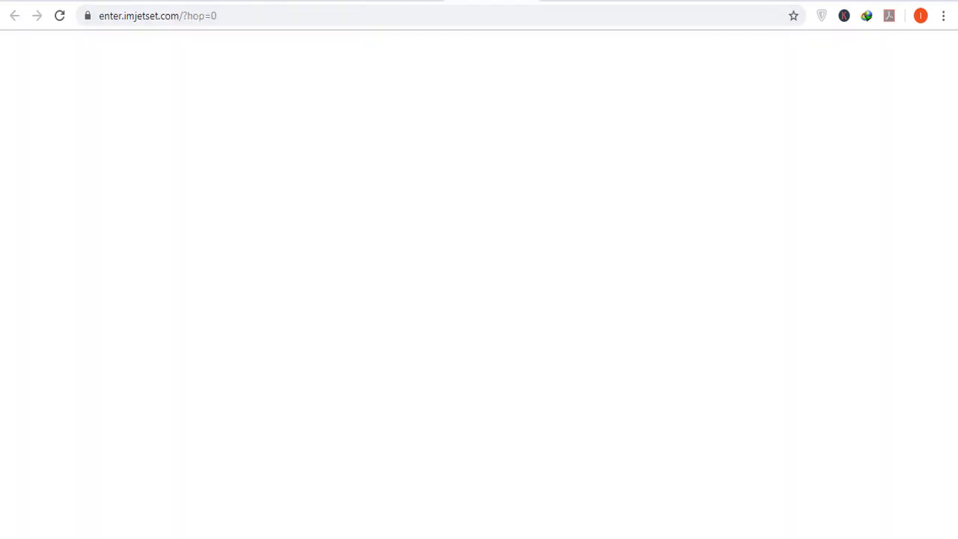